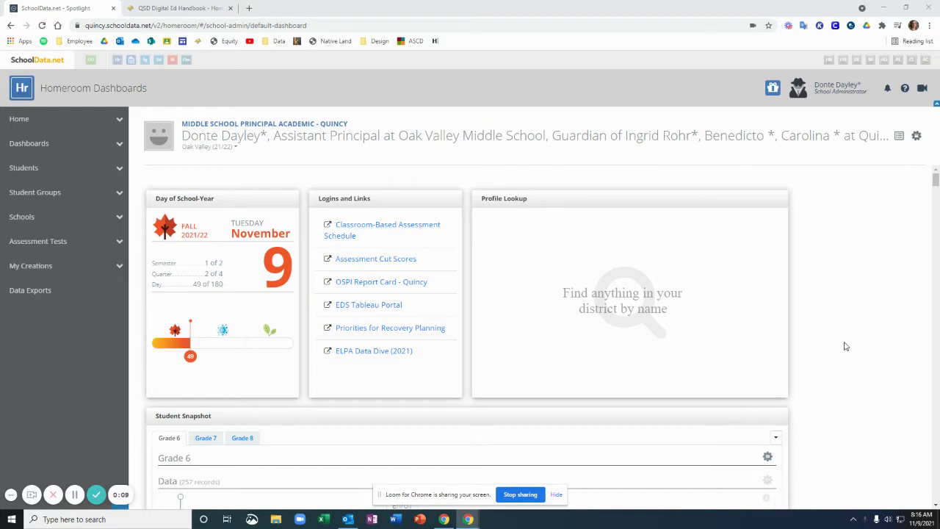
# Step: Jump to the SBA ELA Cohorts Summary widget using the dashboard's list of available widgets
pyautogui.click(917, 141)
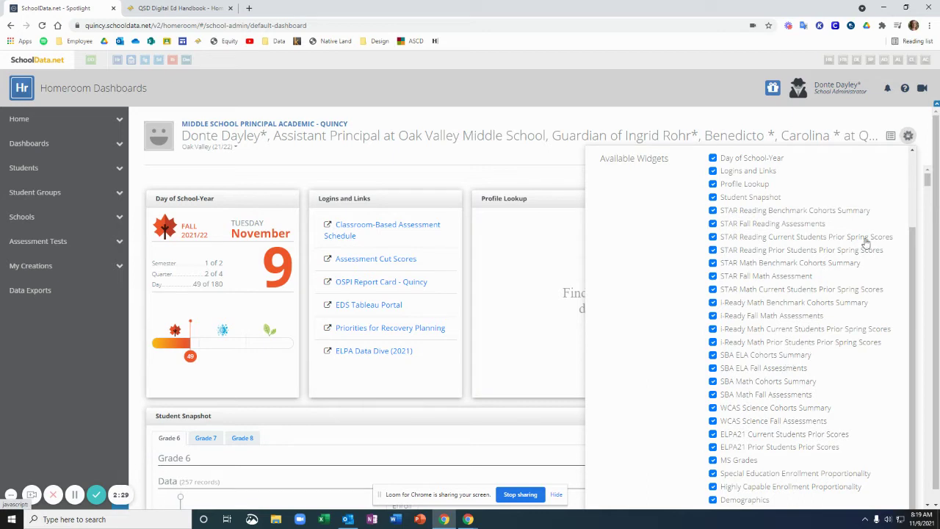
pyautogui.click(746, 358)
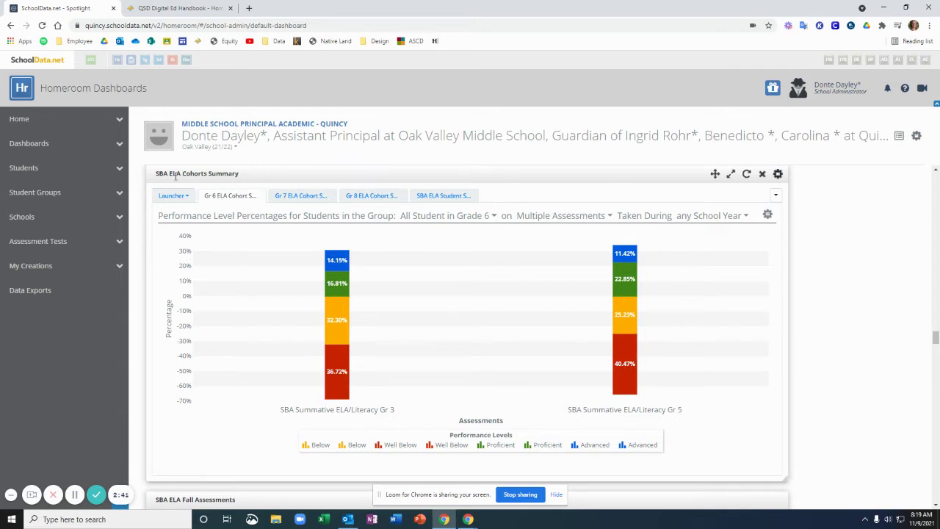
# Step: Review the student list behind the Advanced segment of the SBA Summative ELA/Literacy Gr 3 bar for the Grade 6 cohort, closing it when finished
pyautogui.moveTo(334, 409)
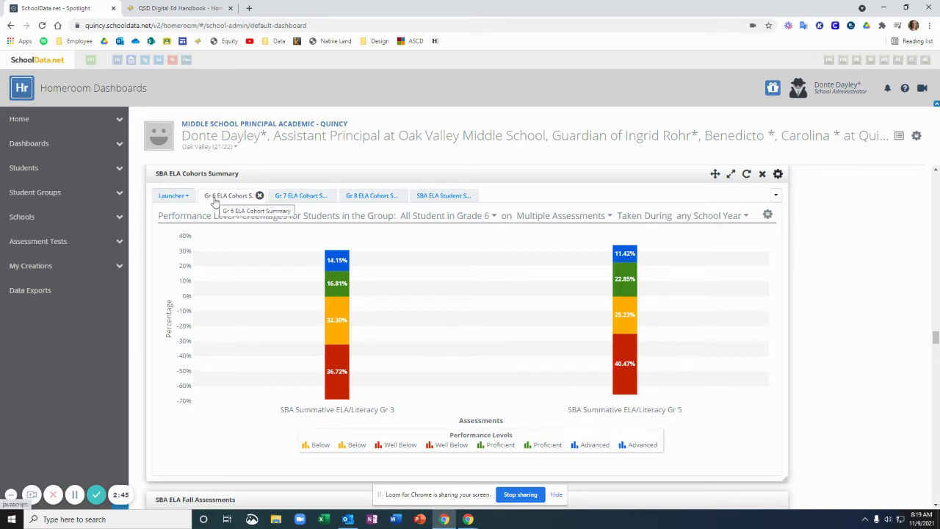
pyautogui.moveTo(347, 275)
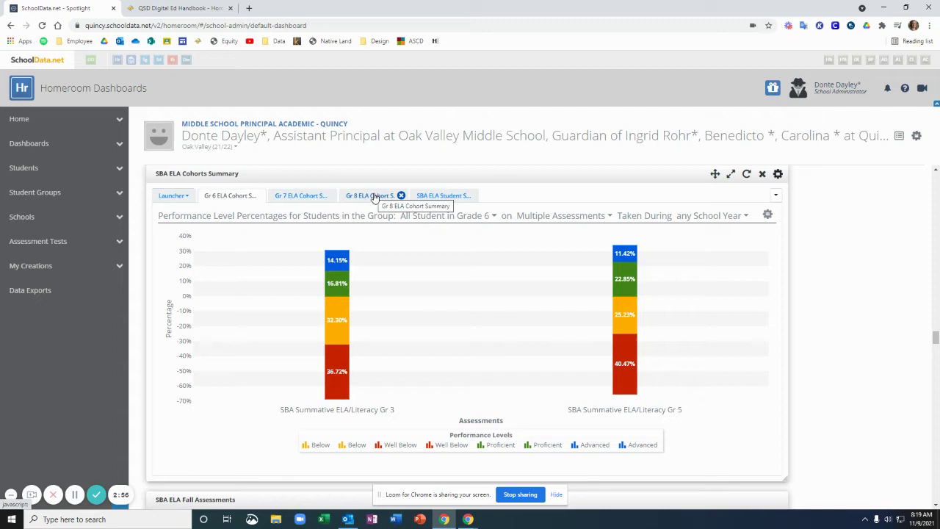
pyautogui.moveTo(328, 263)
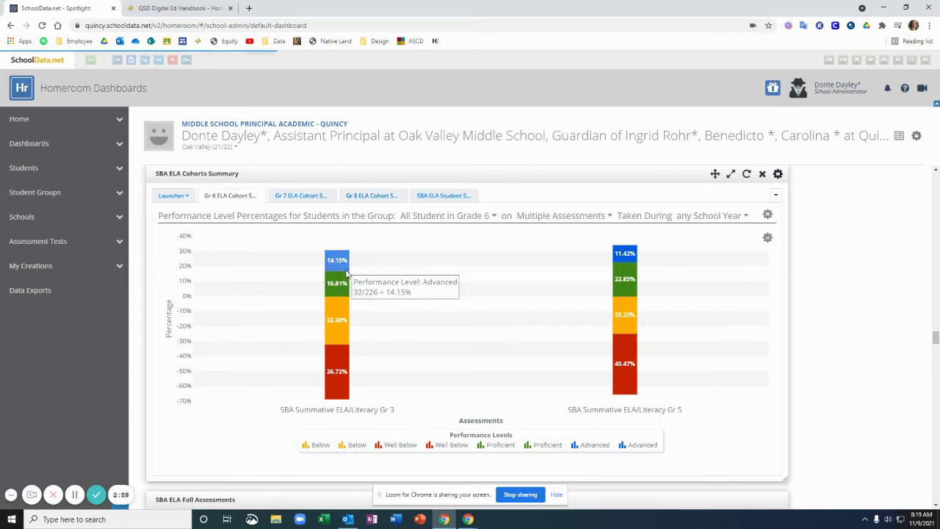
pyautogui.click(337, 263)
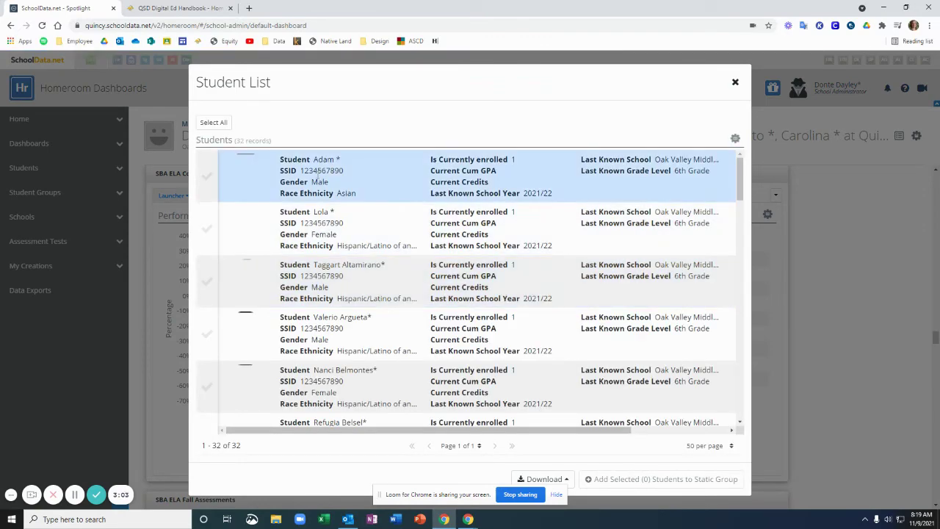
pyautogui.scroll(-4, 320, 184)
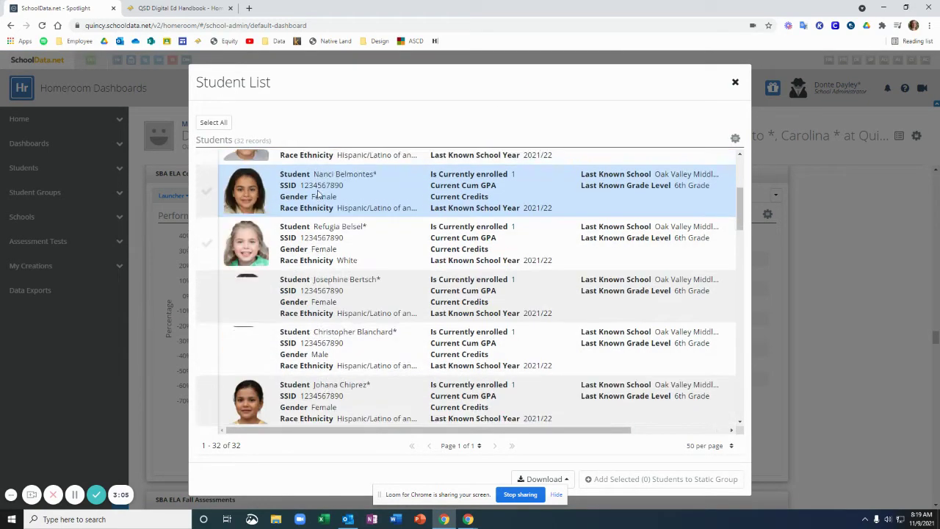
pyautogui.scroll(1, 320, 191)
pyautogui.scroll(1, 320, 193)
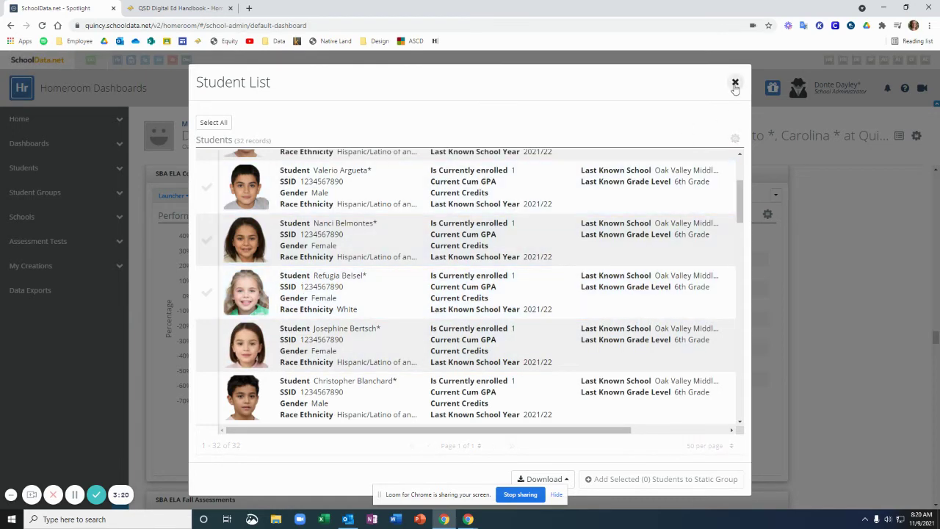
pyautogui.click(734, 83)
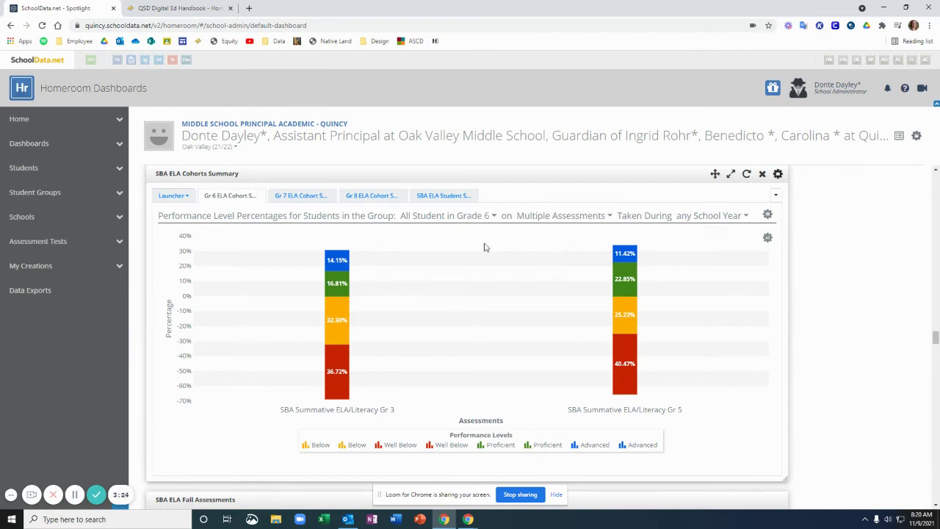
# Step: In the SBA ELA student scores view, review the student options for downloading a data table, and close them without downloading
pyautogui.click(433, 197)
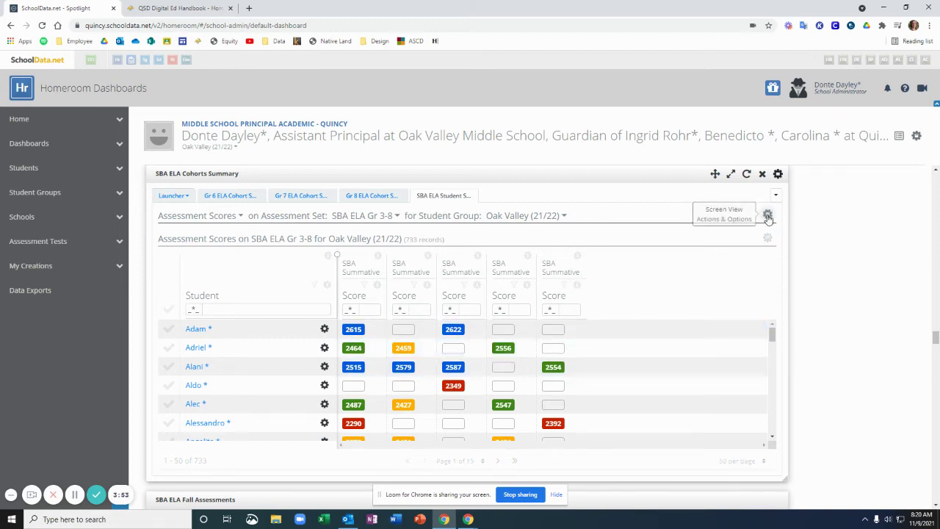
pyautogui.click(768, 214)
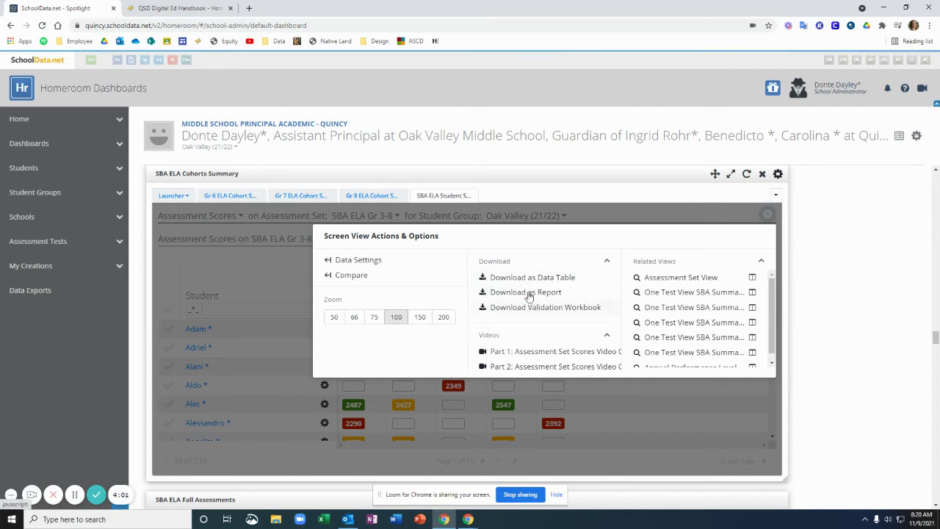
pyautogui.click(528, 280)
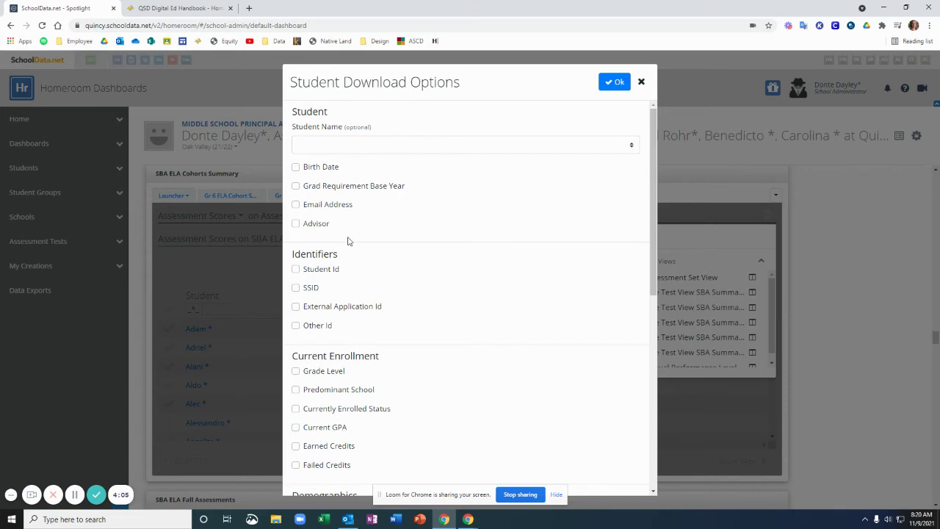
pyautogui.scroll(-3, 349, 177)
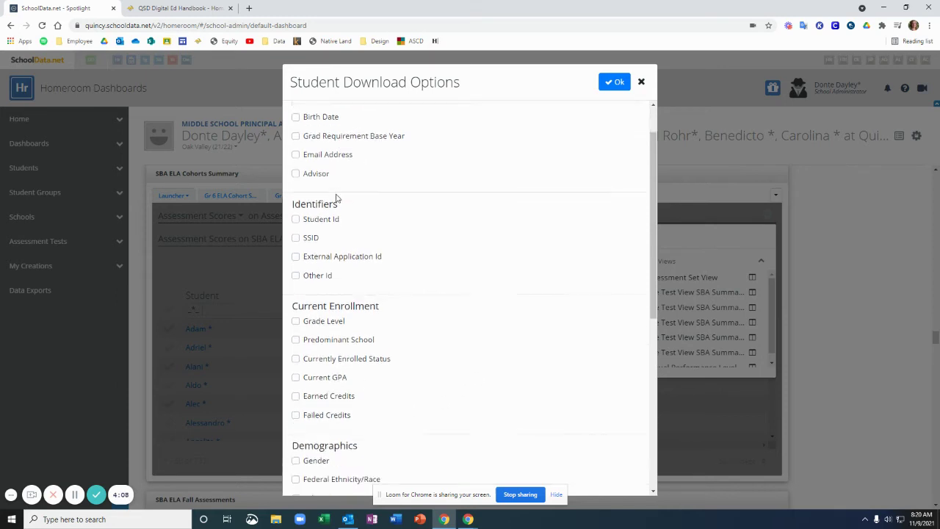
pyautogui.scroll(3, 346, 316)
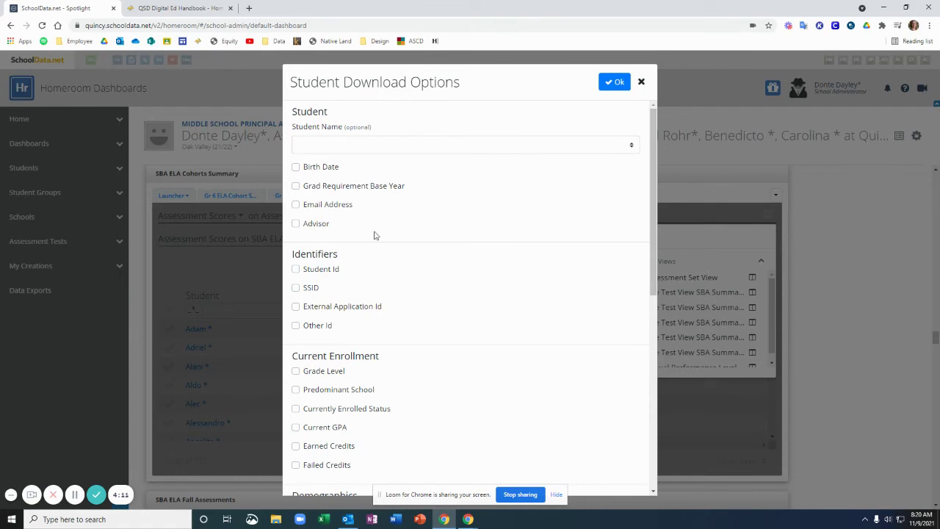
pyautogui.scroll(-9, 376, 236)
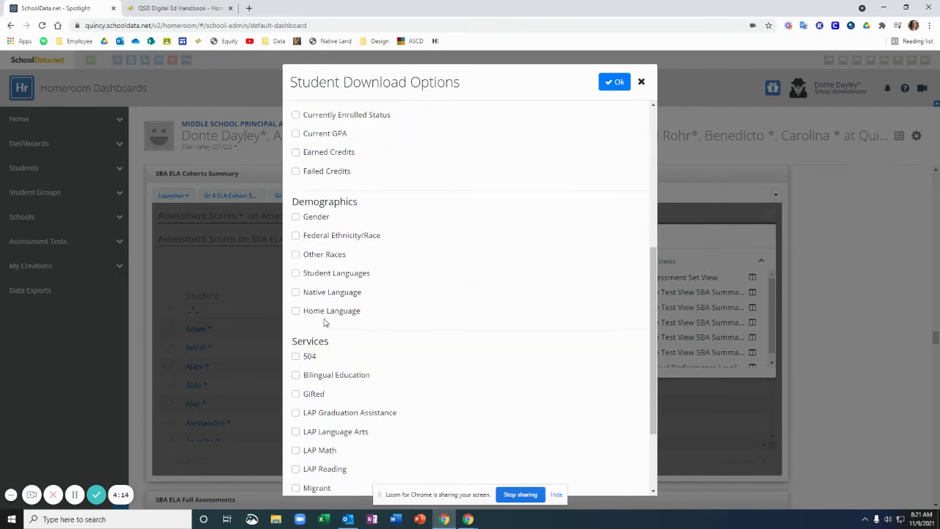
pyautogui.scroll(-3, 310, 366)
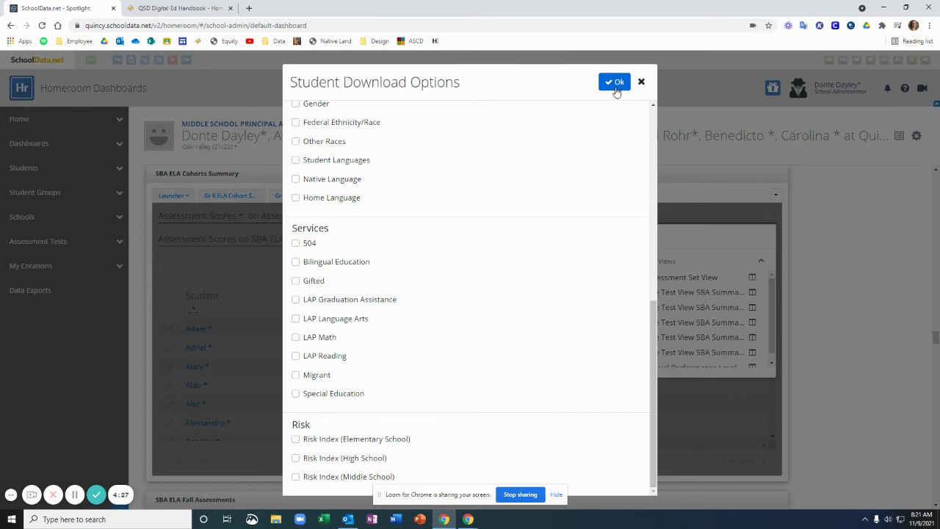
pyautogui.click(640, 82)
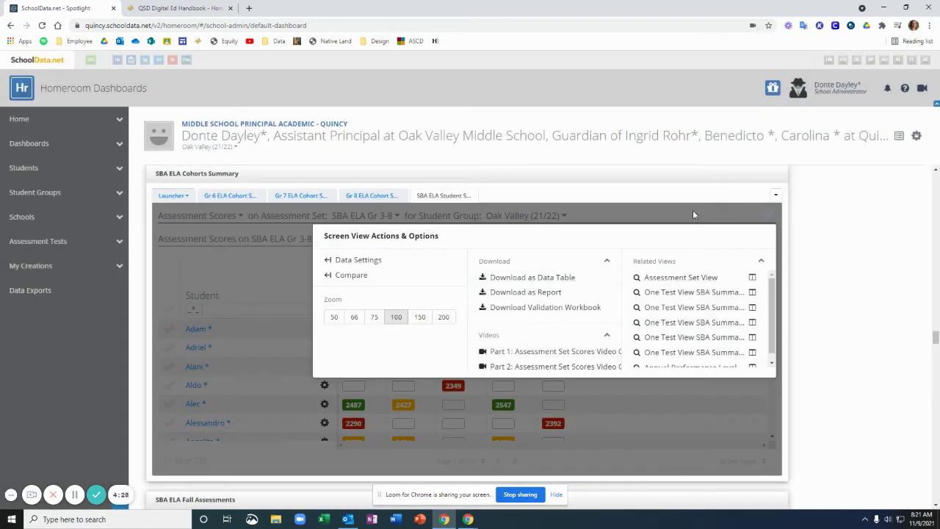
pyautogui.click(768, 214)
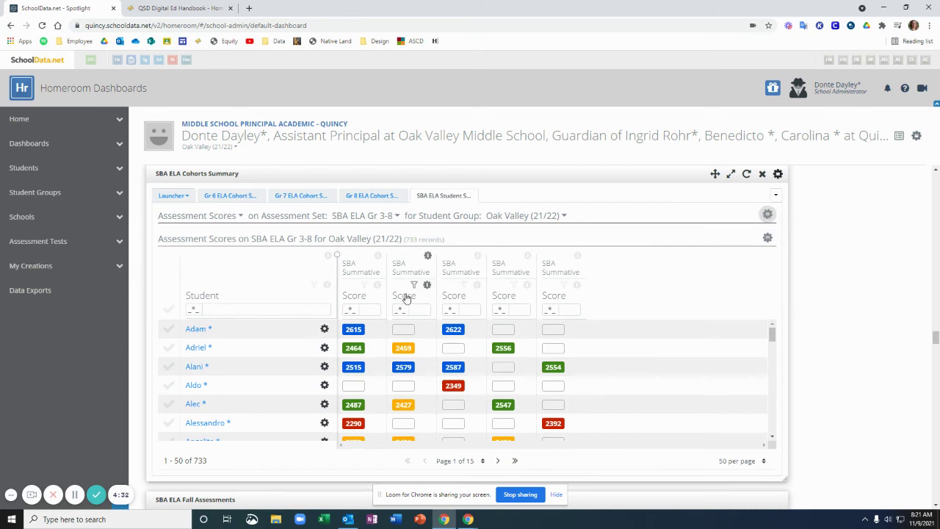
# Step: Examine the ELA School Summary chart in the SBA ELA Fall Assessments widget
pyautogui.click(465, 286)
pyautogui.scroll(-3, 857, 306)
pyautogui.scroll(-1, 856, 307)
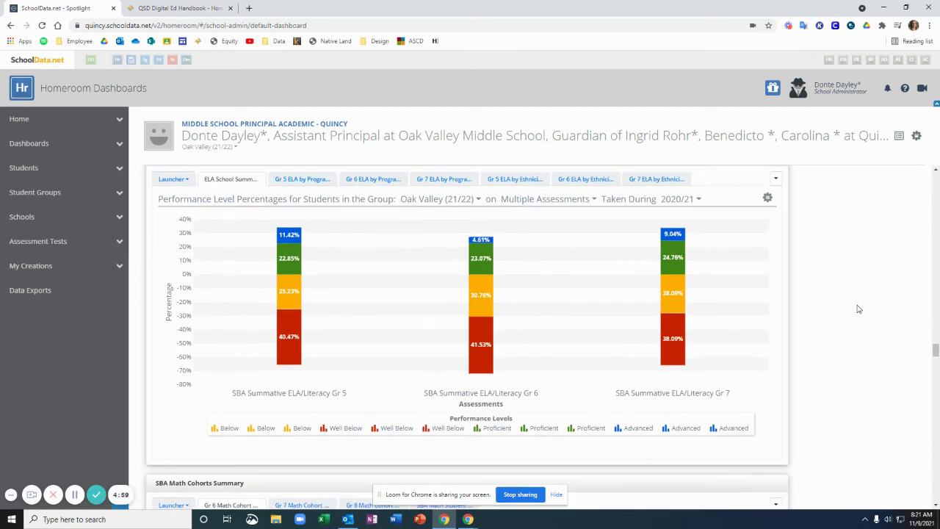
pyautogui.scroll(1, 856, 307)
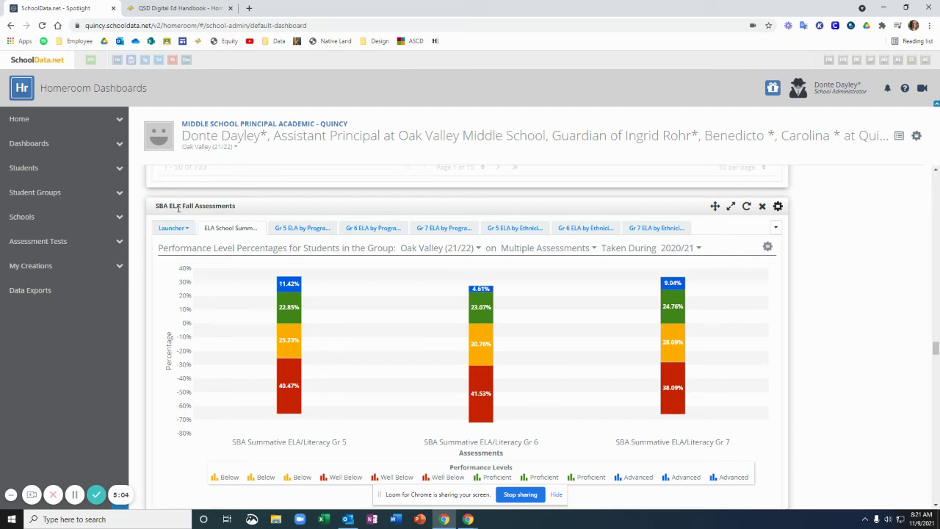
pyautogui.moveTo(155, 209); pyautogui.dragTo(243, 214)
pyautogui.click(462, 184)
pyautogui.scroll(-1, 892, 188)
pyautogui.scroll(1, 885, 195)
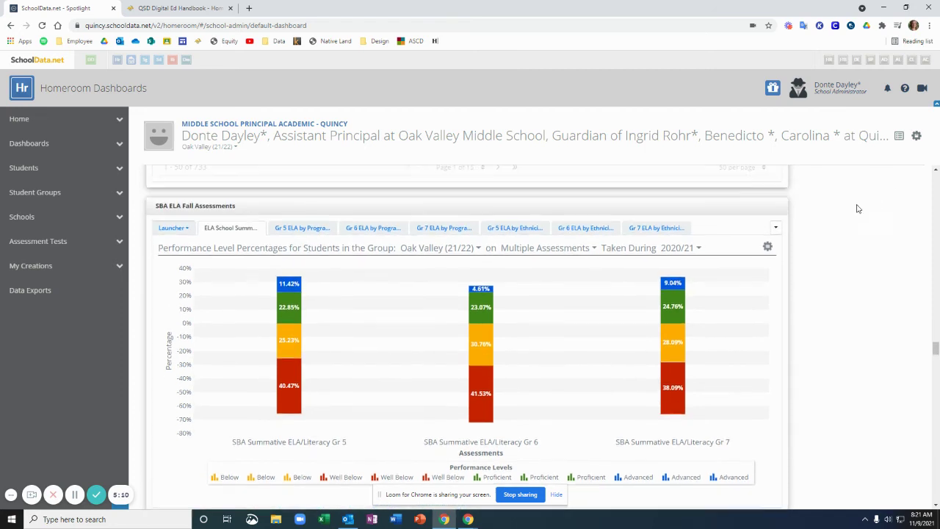
# Step: Show the Gr 5 ELA by Program chart in the SBA ELA Fall Assessments widget and list all of the widget's views
pyautogui.click(308, 232)
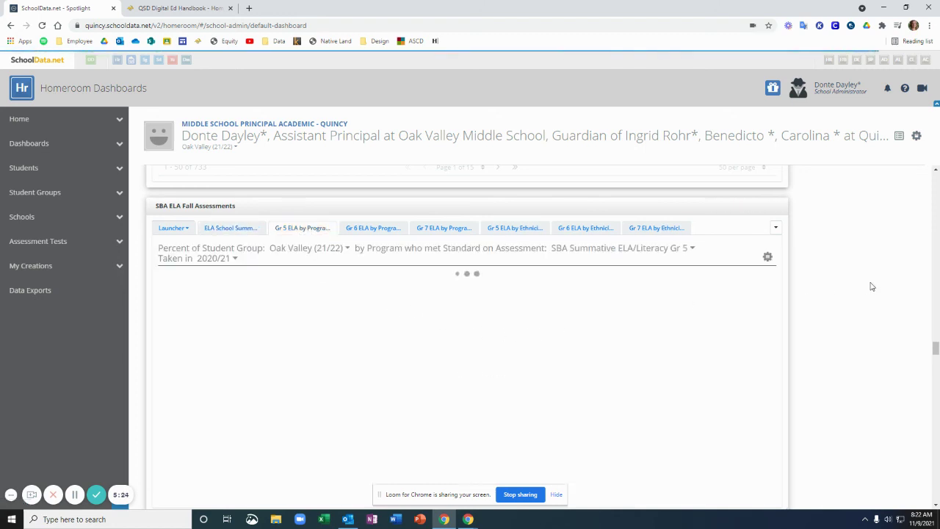
pyautogui.scroll(-3, 871, 287)
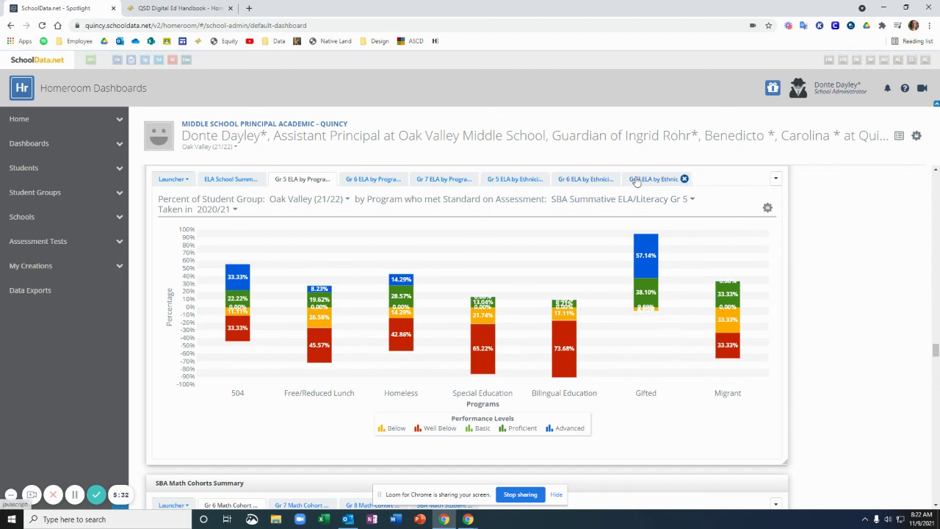
pyautogui.click(776, 181)
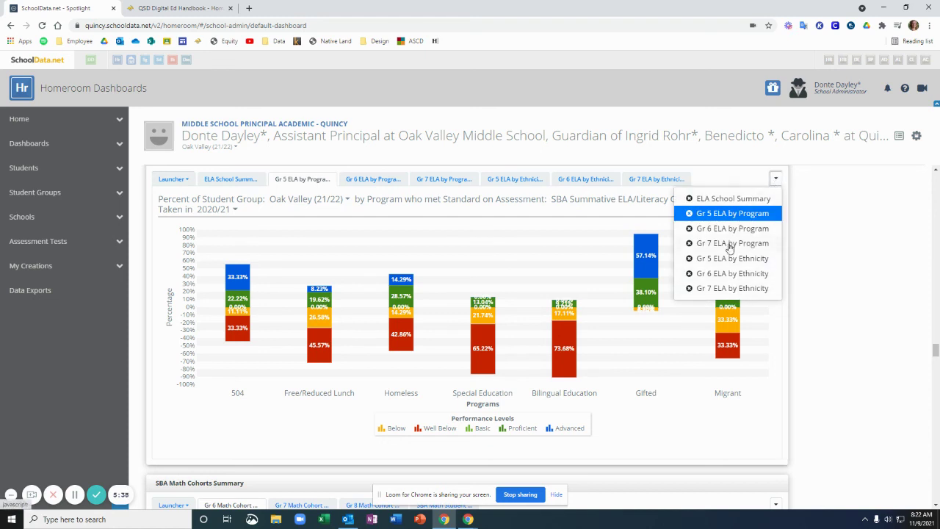
# Step: Remove the Gr 7 and Gr 6 ELA by Ethnicity views from the SBA ELA Fall Assessments widget, and refresh the widget to restore them
pyautogui.click(683, 179)
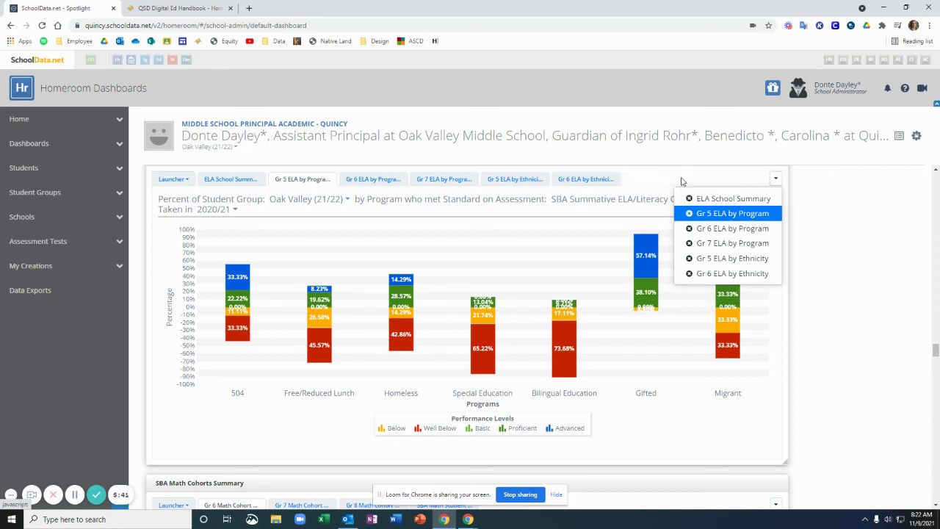
pyautogui.click(611, 179)
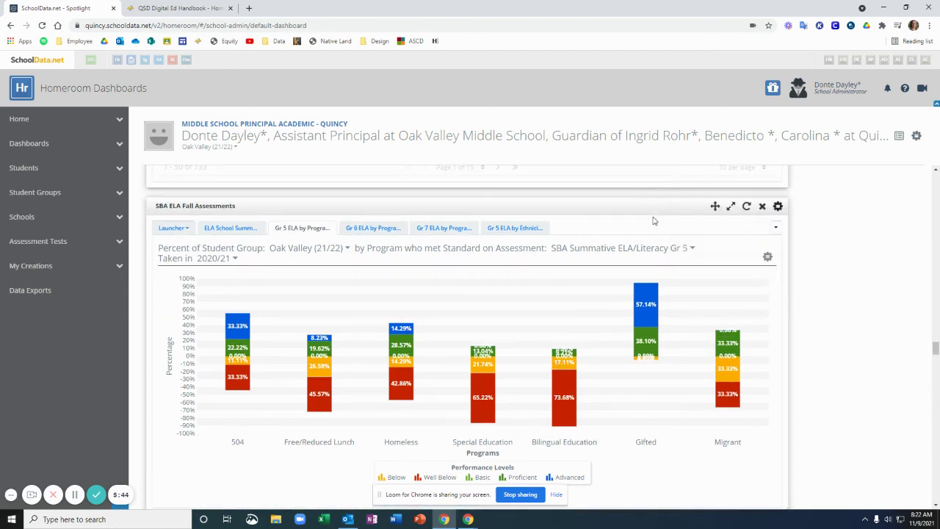
pyautogui.click(747, 208)
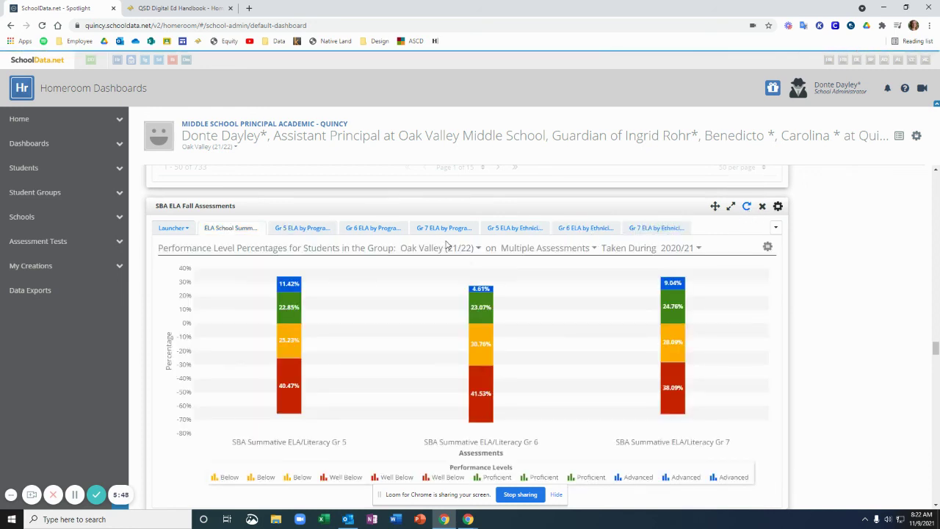